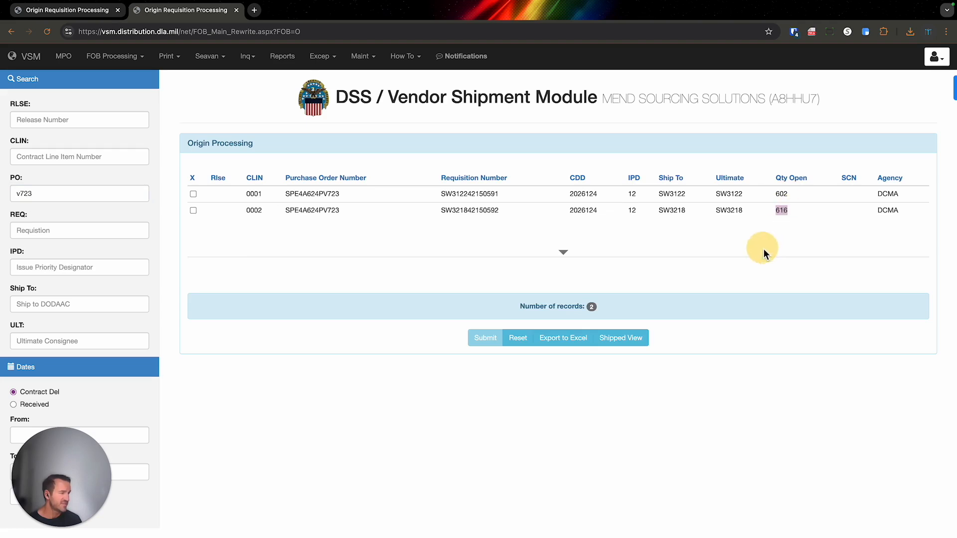
Review the purchase order number, ship-to codes and open quantities of the two contract lines
left_click_drag(287, 209, 346, 210)
left_click(355, 229)
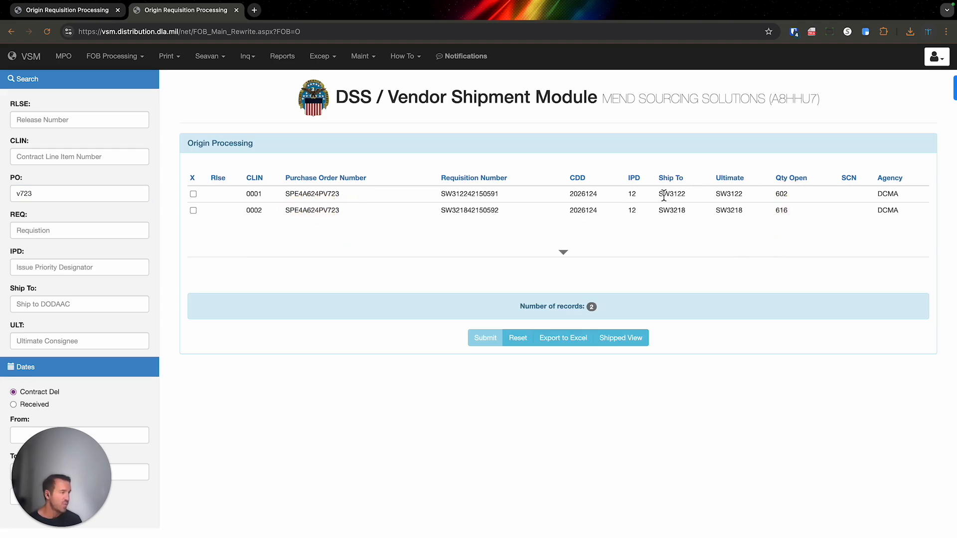
left_click_drag(660, 194, 688, 195)
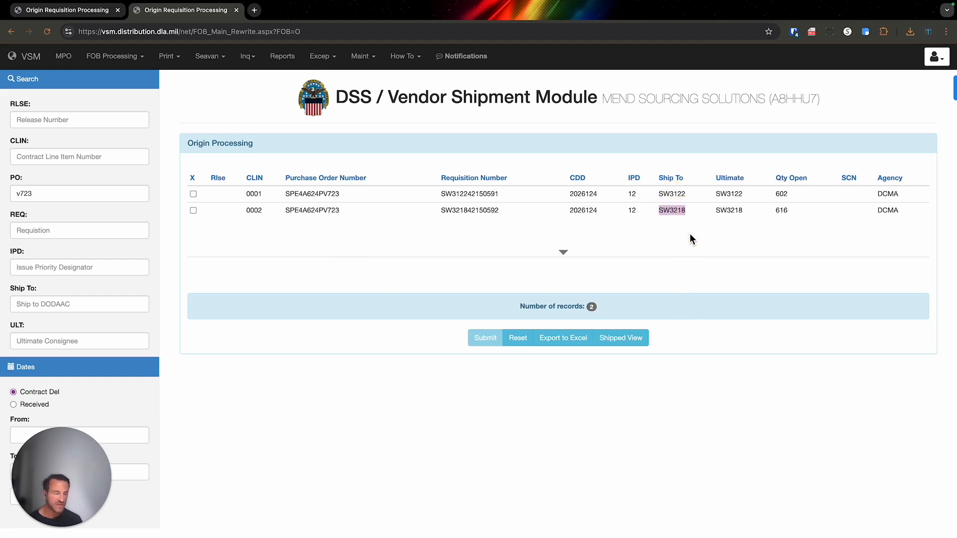
left_click(203, 211)
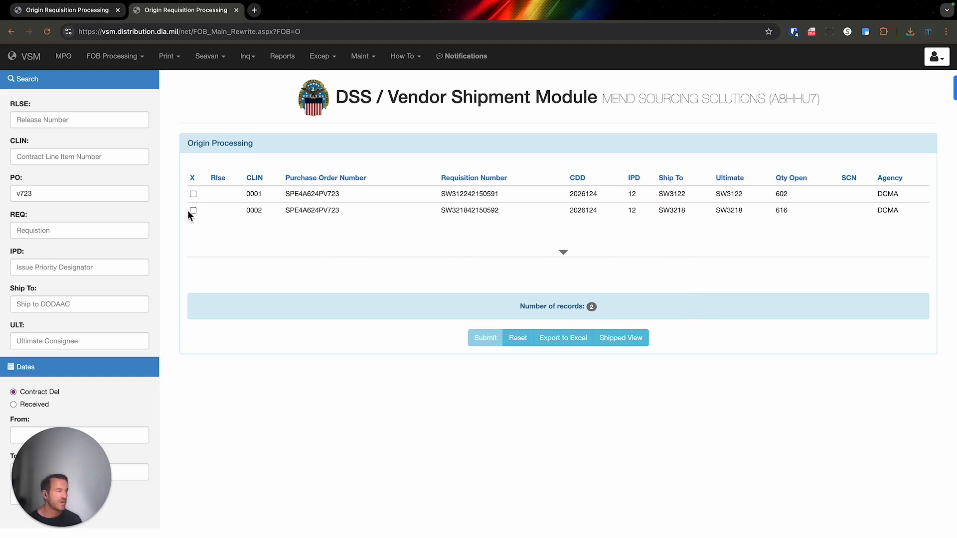
left_click_drag(778, 197, 791, 196)
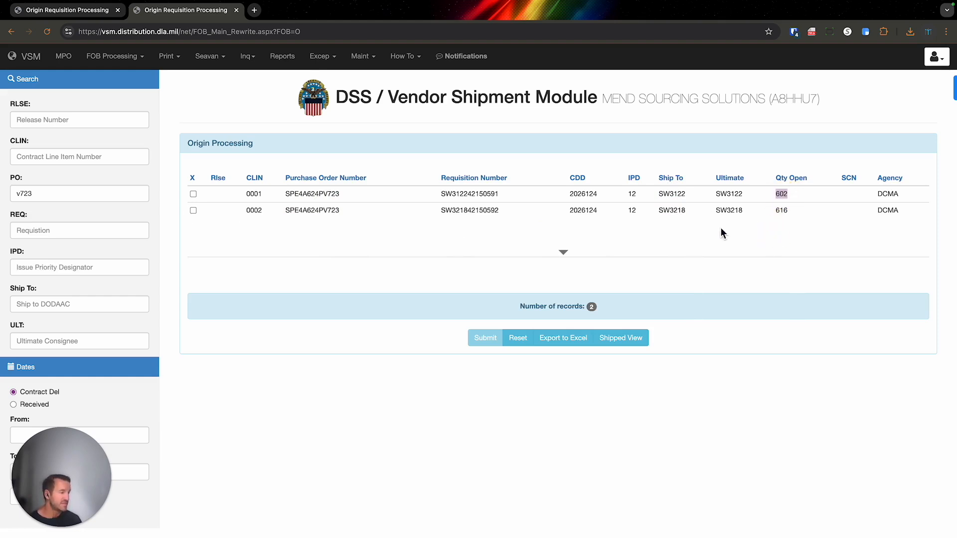
Submit CLIN 0001 for single processing as a shipment containing non-hazardous material
left_click(193, 195)
left_click(480, 344)
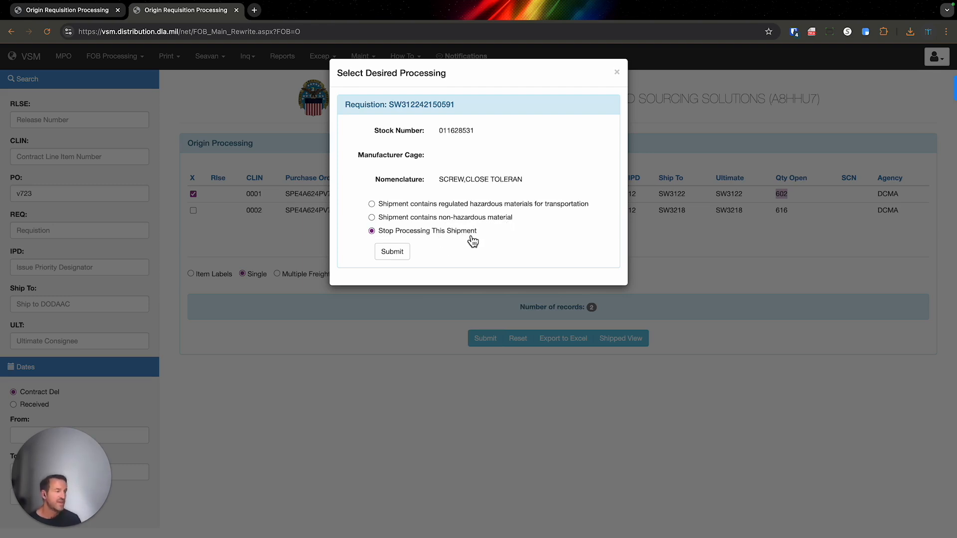
left_click(439, 205)
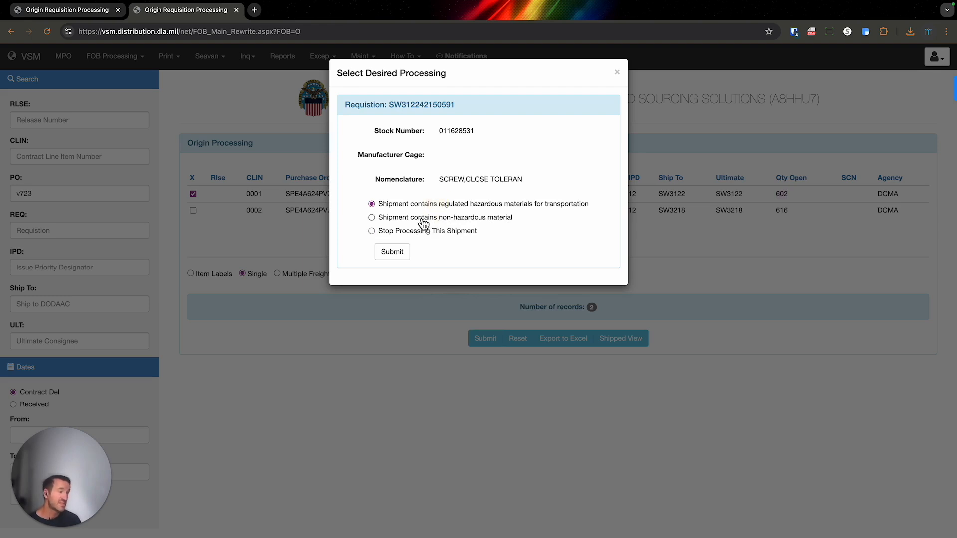
left_click(420, 220)
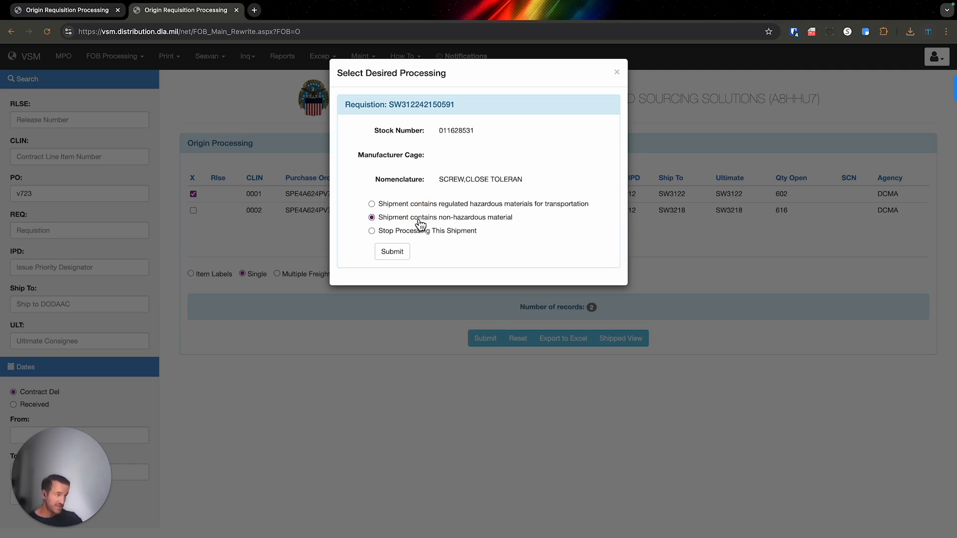
left_click(441, 233)
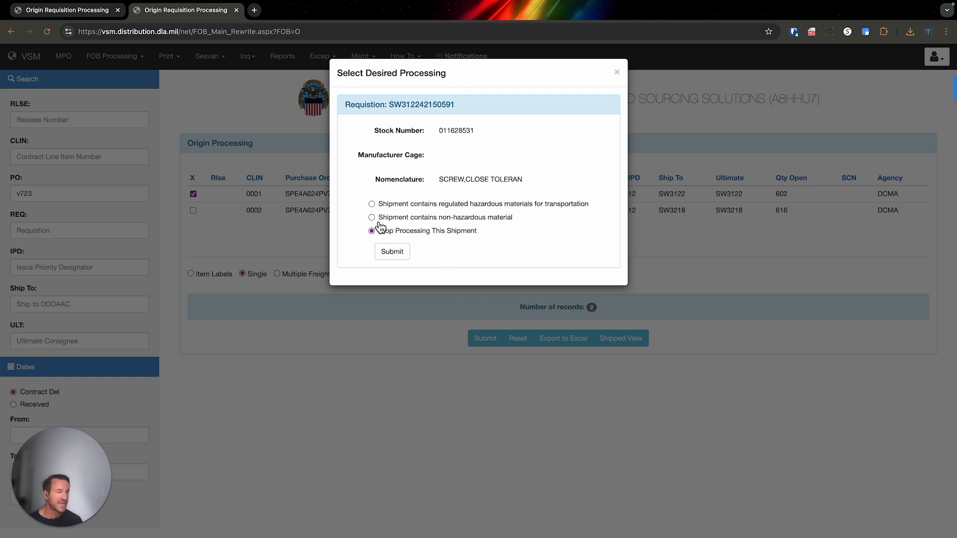
left_click(399, 220)
left_click(393, 250)
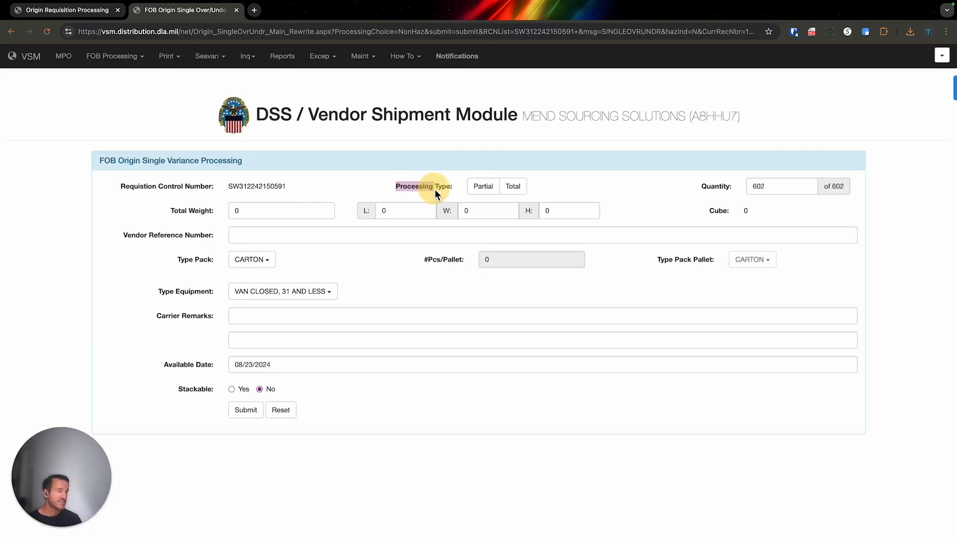
Choose Partial as the processing type and enter a quantity of 202
left_click(484, 190)
left_click(516, 192)
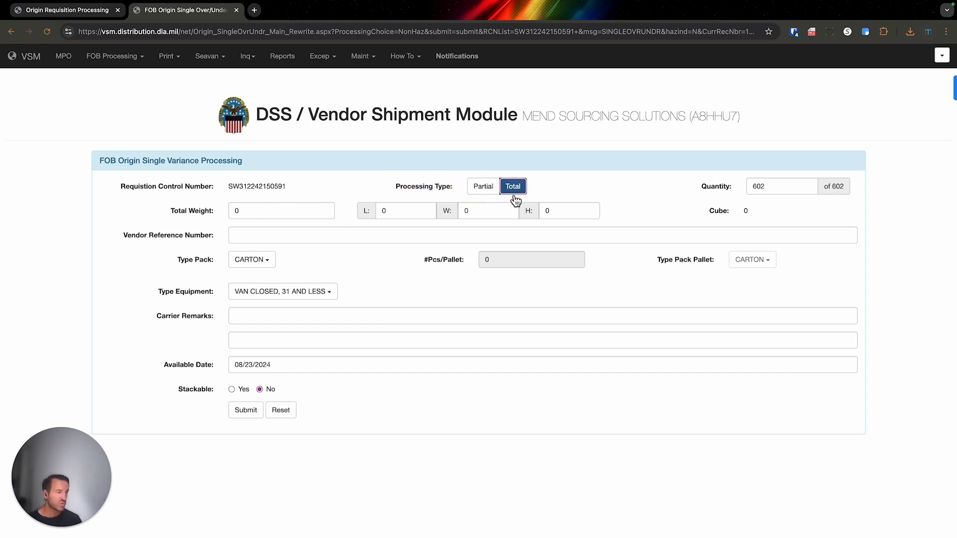
left_click(483, 188)
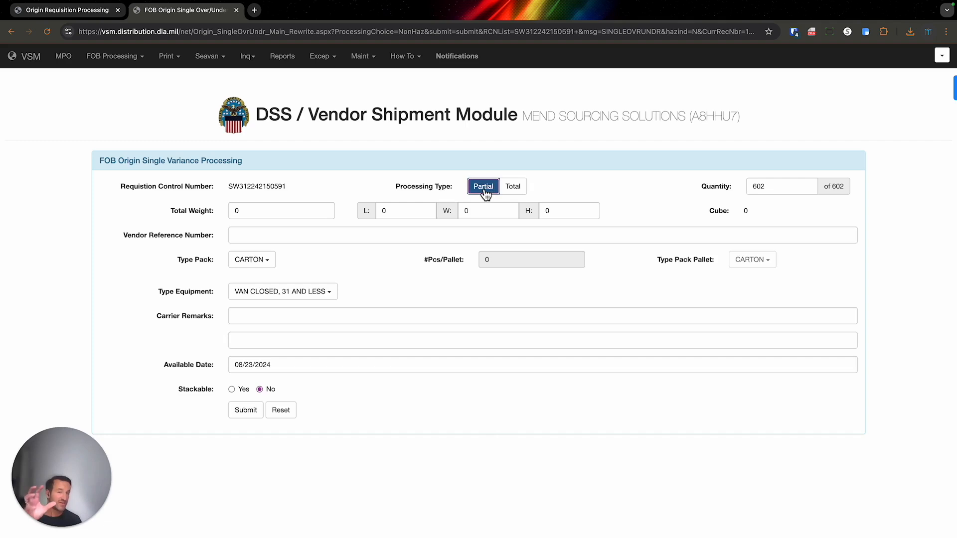
left_click_drag(777, 190, 743, 192)
type("202")
left_click(669, 195)
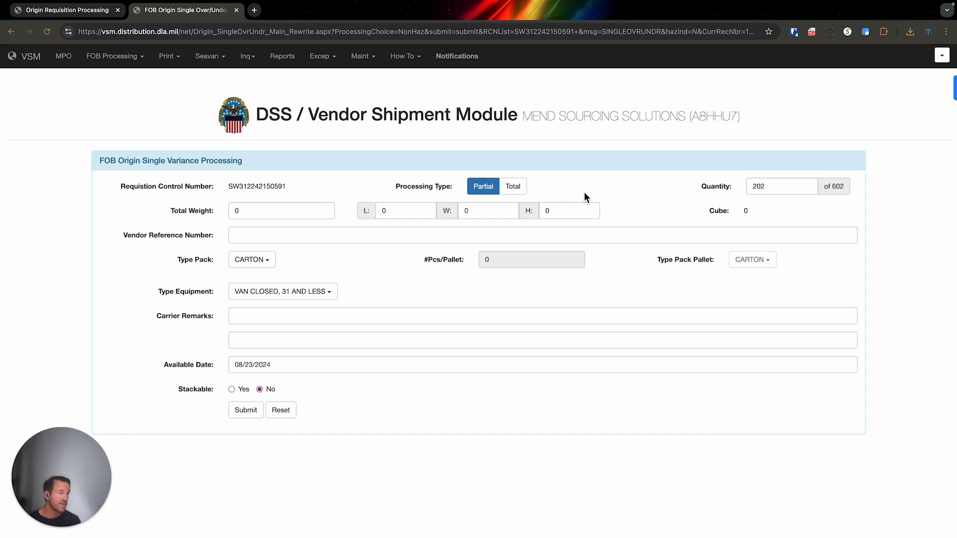
Switch the processing type to Total and set the quantity to 602
left_click(516, 194)
left_click_drag(776, 186, 743, 188)
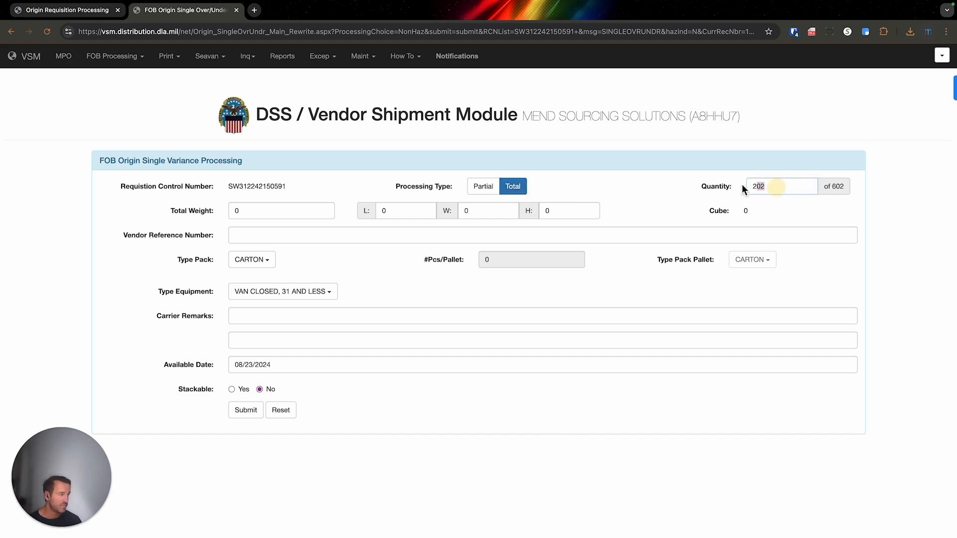
type("602")
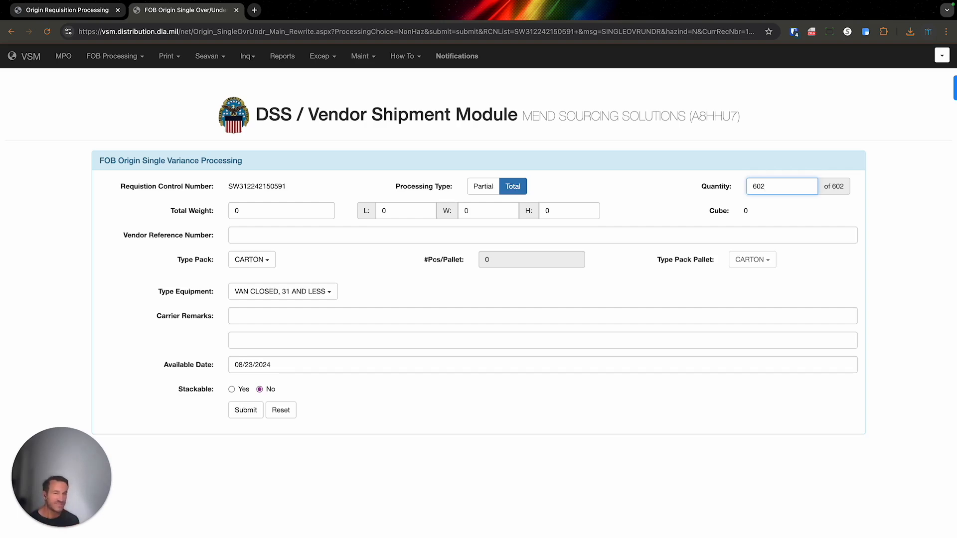
Change the processing type back to Partial and set the quantity to 202
left_click(481, 194)
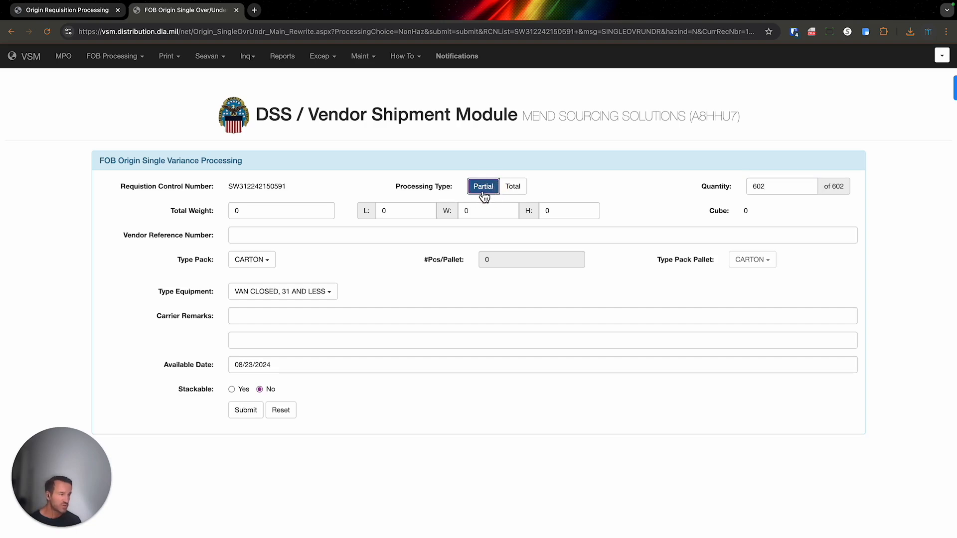
left_click_drag(777, 191, 737, 186)
type("202")
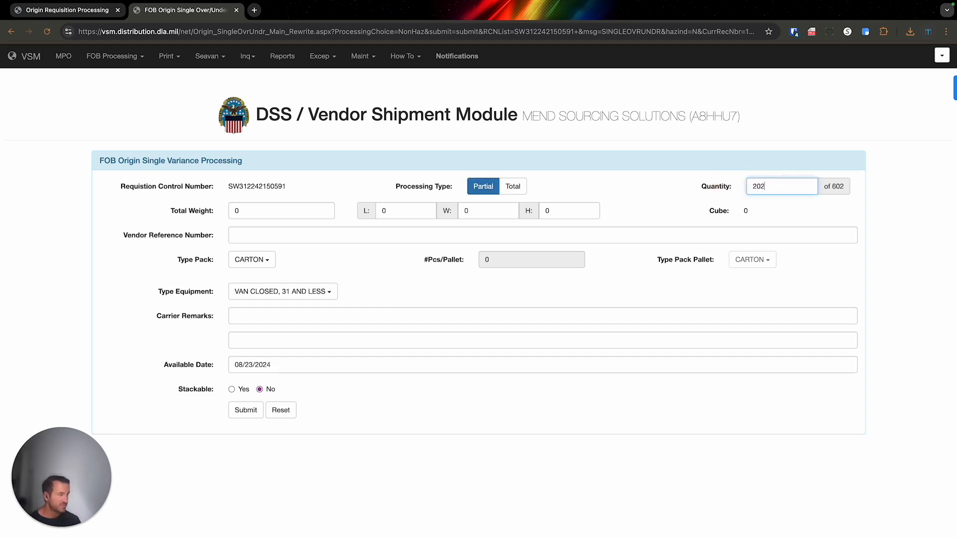
Set the total weight to 30 and the length, width and height to 12 each
left_click_drag(292, 212, 214, 211)
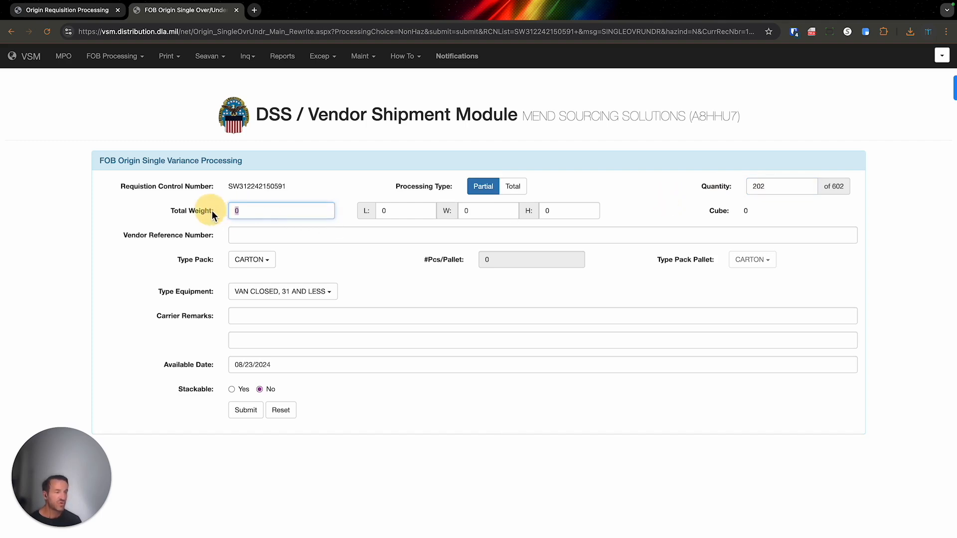
type("30")
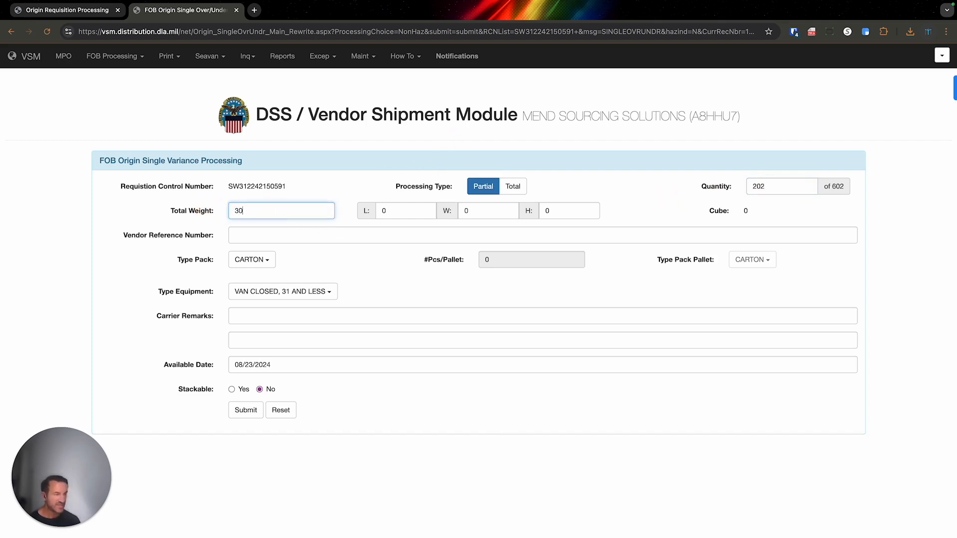
left_click_drag(398, 213, 506, 188)
type("12")
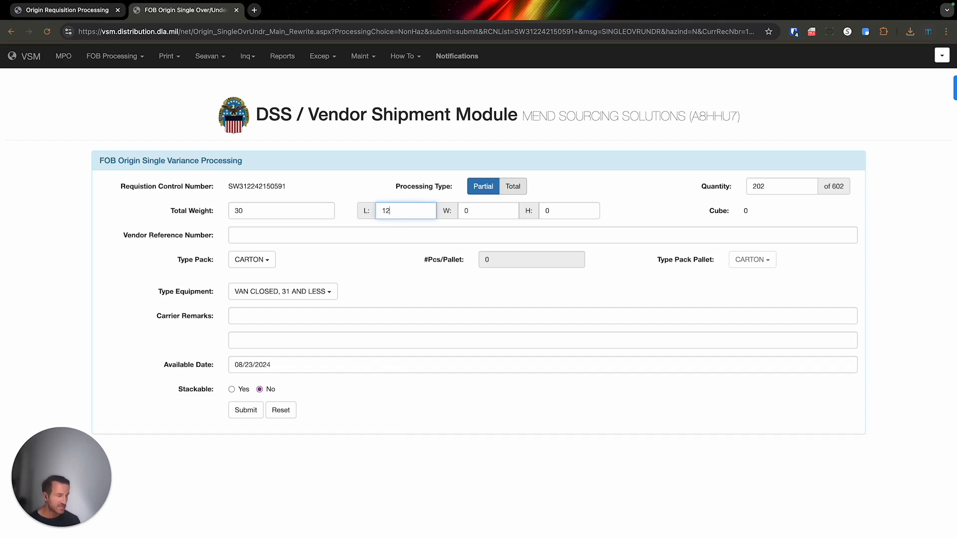
key("Tab")
key("Tab")
type("12")
key("shift+Tab")
type("12")
key("Tab")
key("Tab")
Enter ContractNumber-001 as the vendor reference number
left_click_drag(124, 236, 217, 240)
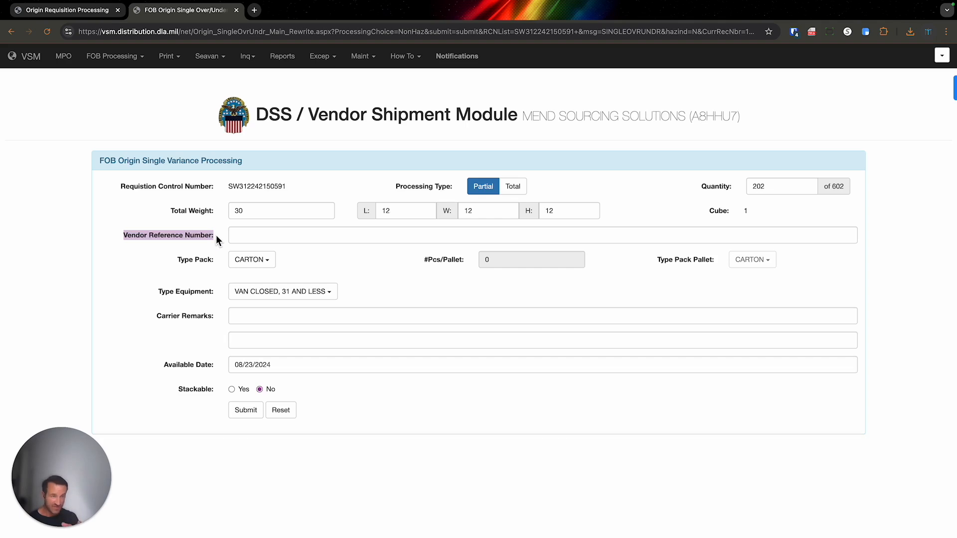
left_click(272, 238)
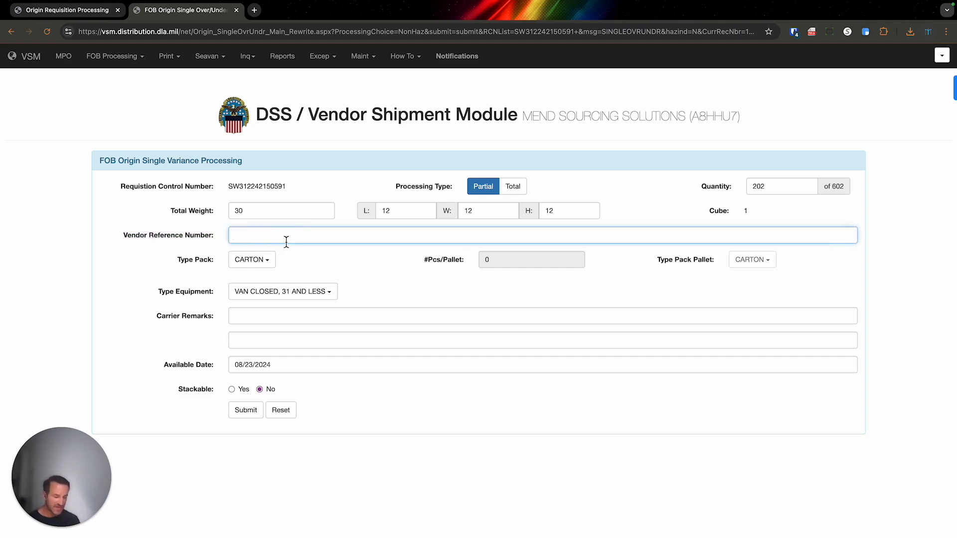
type("ContractNumb")
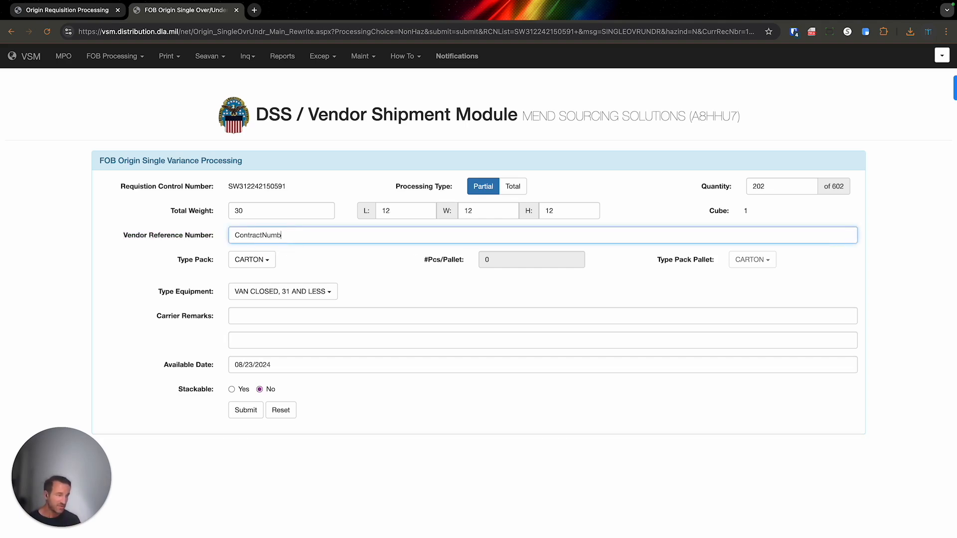
type("er-001")
key("BackSpace")
type("2")
key("BackSpace")
type("4")
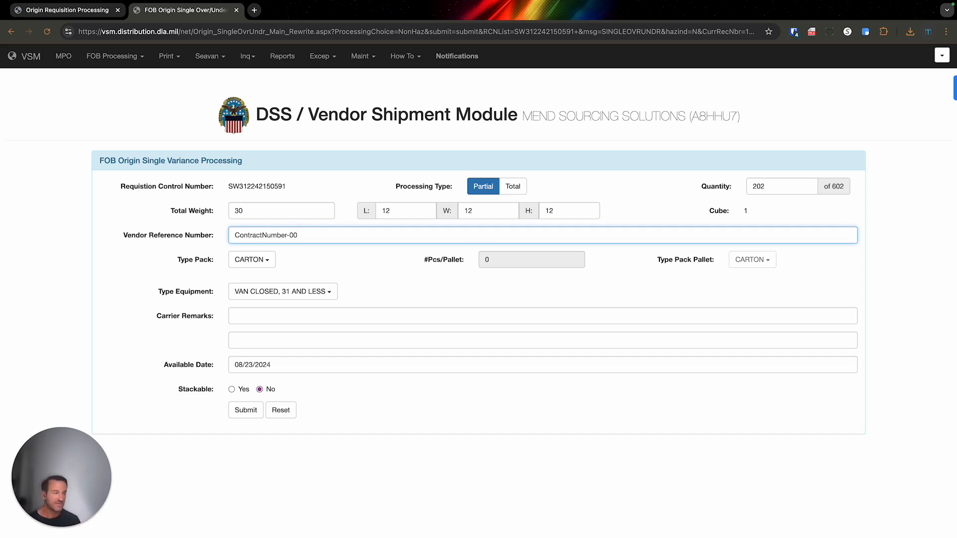
type("1")
Look through the available pack types and set Type Pack to BOX
left_click(252, 260)
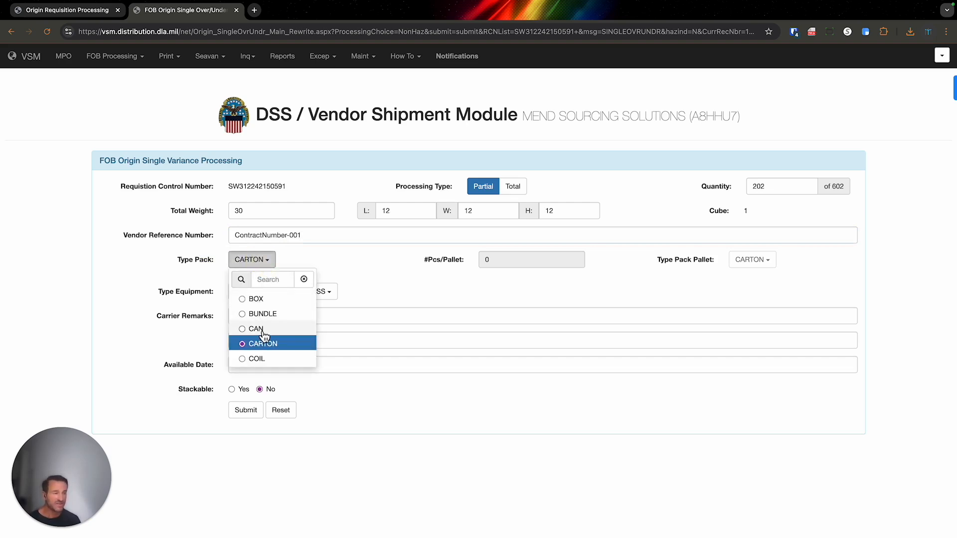
scroll(264, 336, "down", 3)
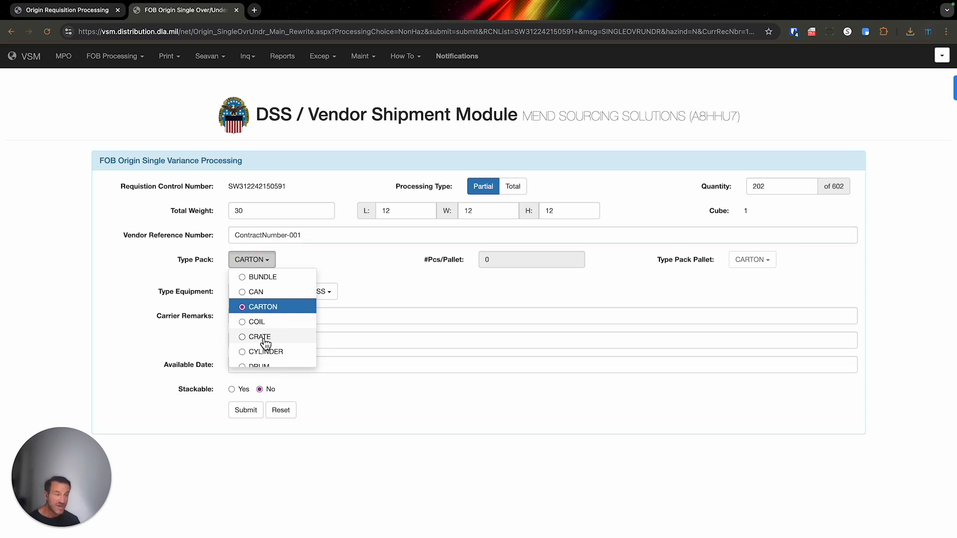
scroll(265, 344, "down", 1)
scroll(262, 329, "up", 3)
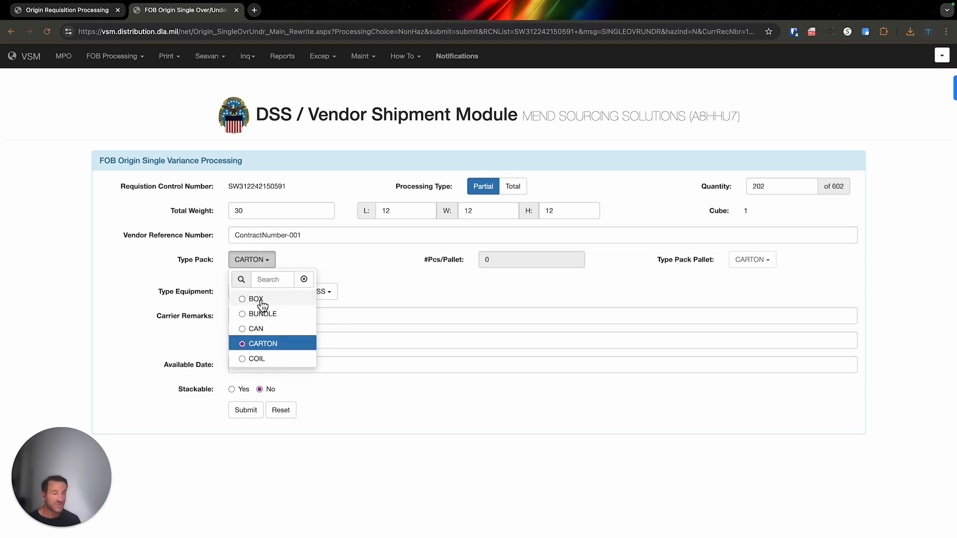
left_click(262, 302)
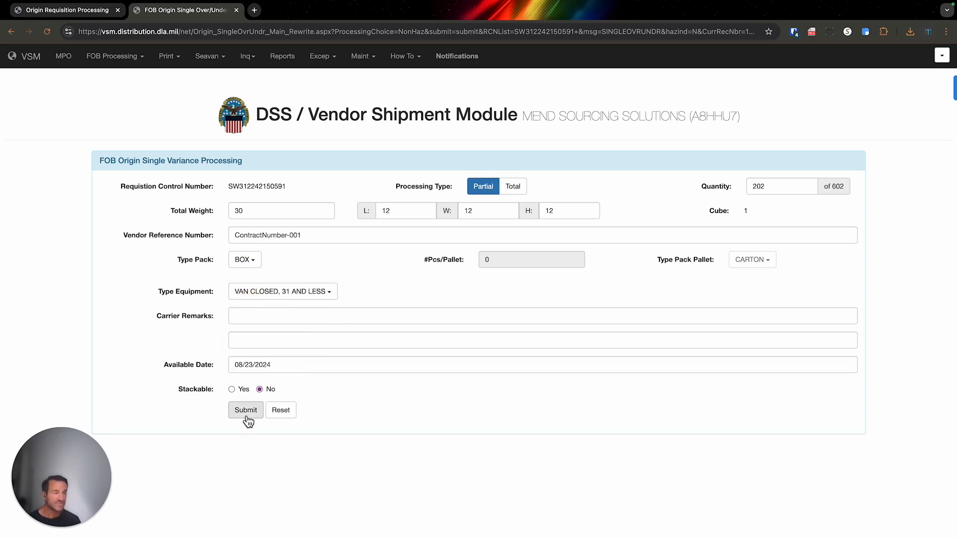
Look through the available equipment types for the shipment
left_click_drag(163, 294, 188, 294)
left_click(267, 296)
scroll(328, 346, "down", 5)
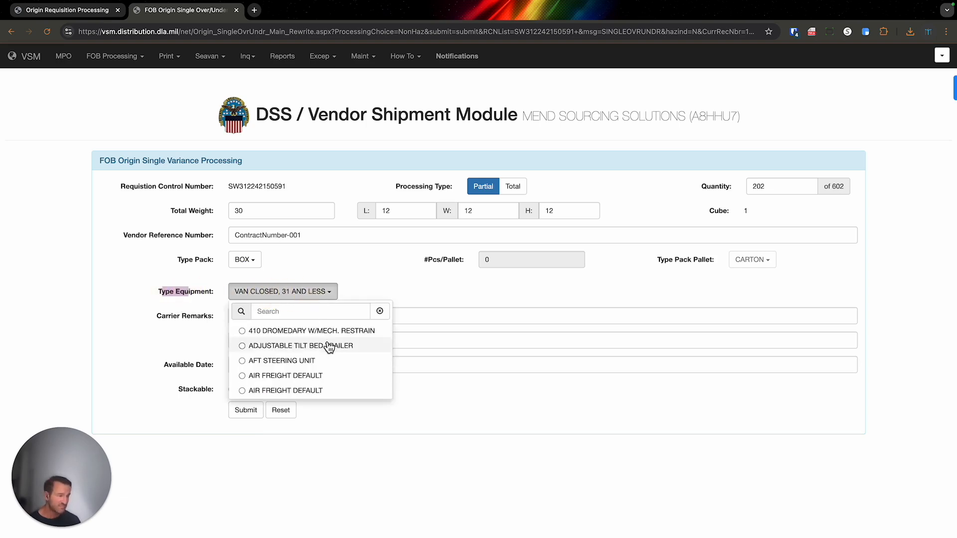
scroll(328, 346, "down", 3)
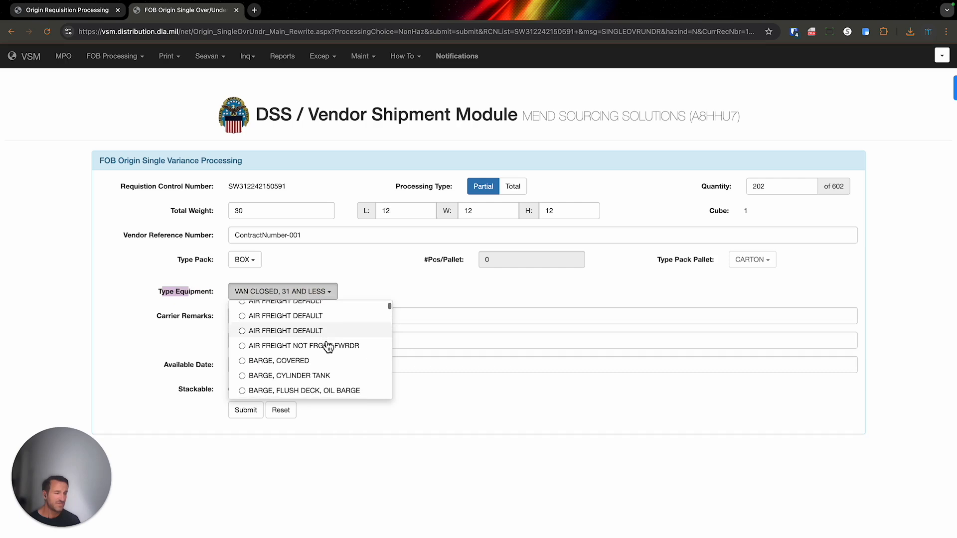
scroll(328, 347, "up", 6)
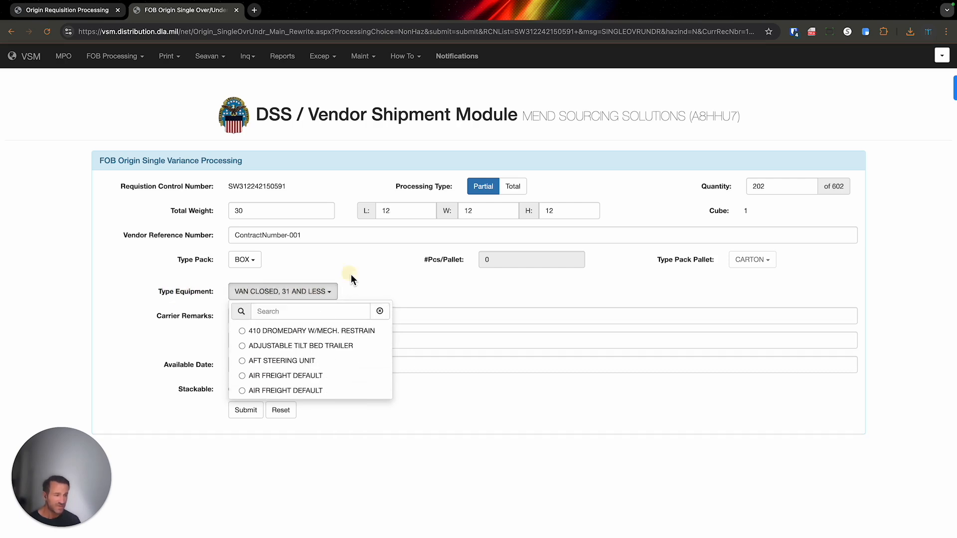
left_click(268, 294)
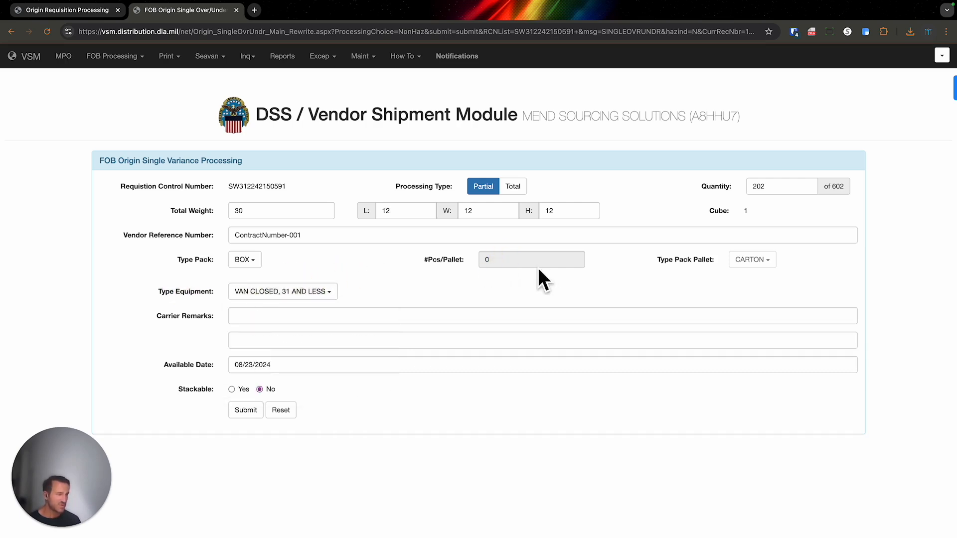
Try PALLETIZED UNIT as the pack type and open the pieces-per-pallet value for editing
left_click(251, 263)
scroll(274, 319, "down", 5)
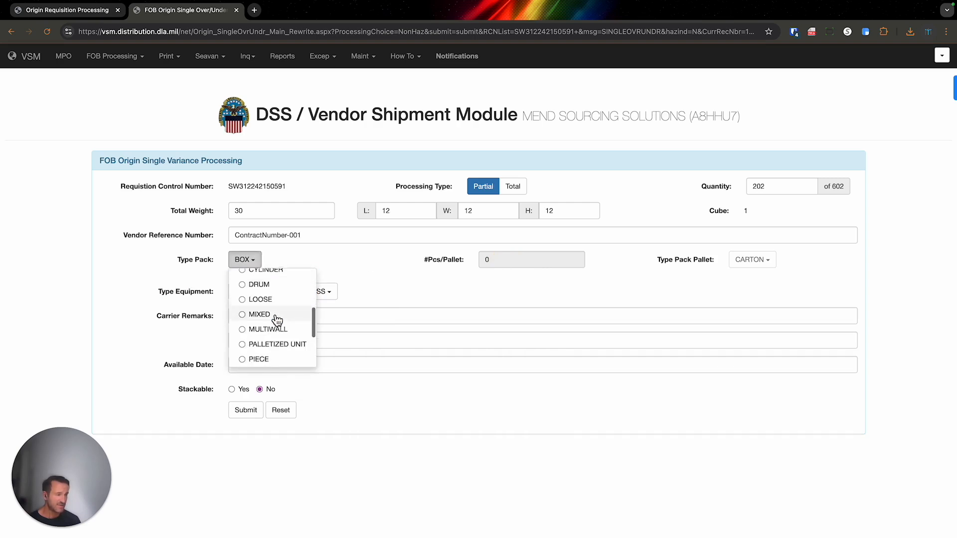
left_click(274, 321)
left_click(511, 262)
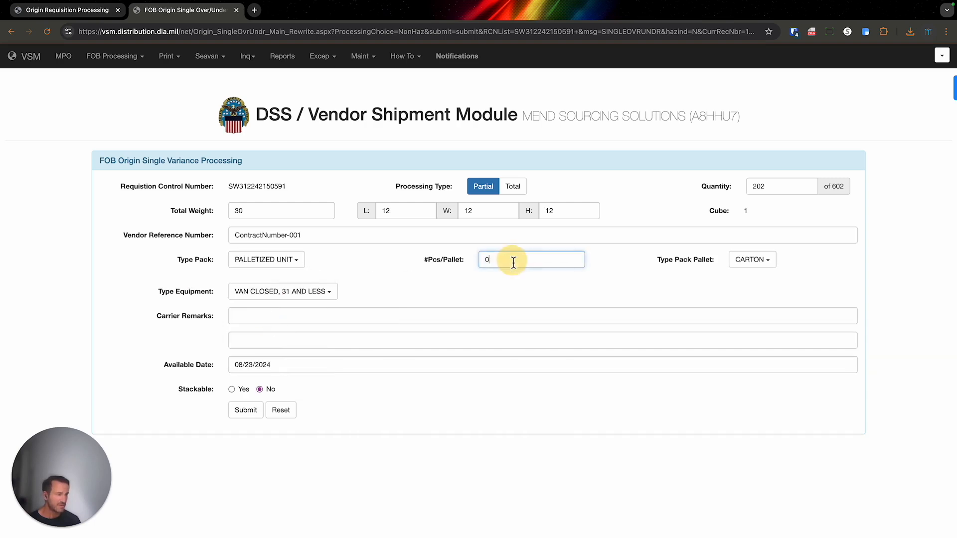
Set the pack type back to BOX and open the first carrier remarks line for entry
left_click(281, 263)
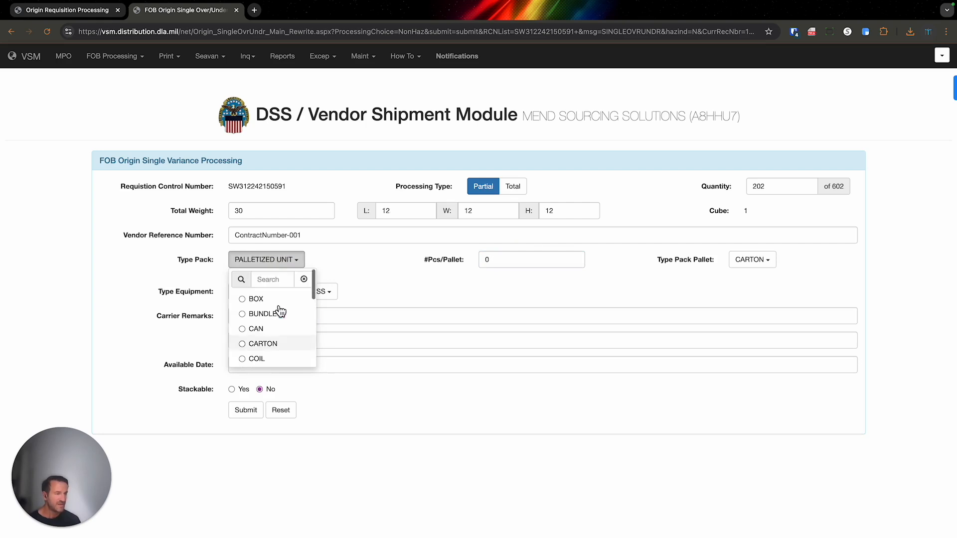
left_click(257, 301)
left_click(249, 317)
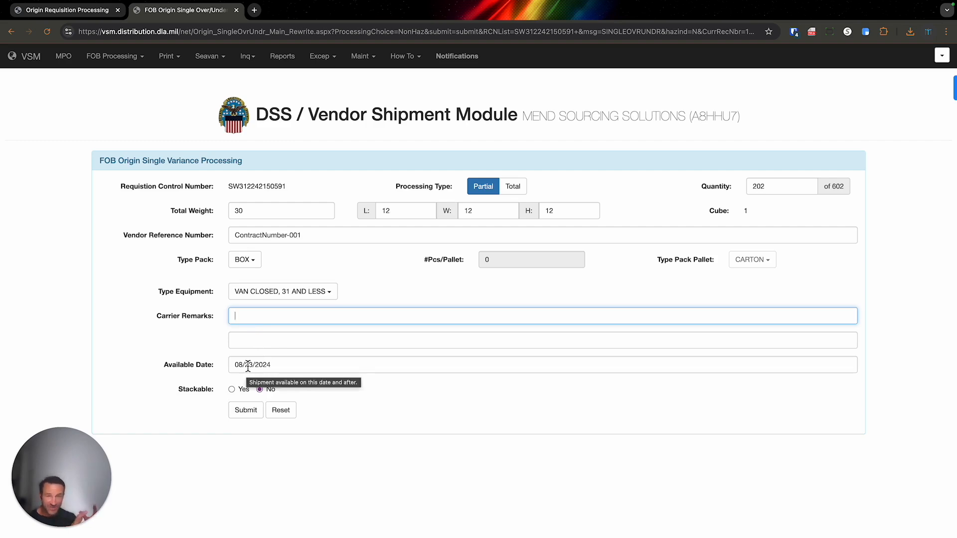
Leave the origin shipment form without submitting it and open the FOB Destination requisition list
left_click(163, 125)
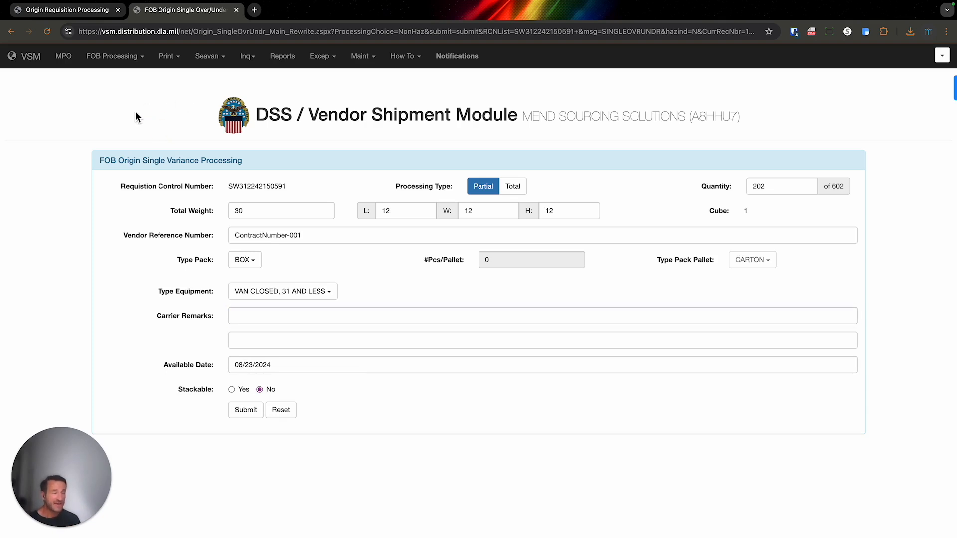
left_click(111, 55)
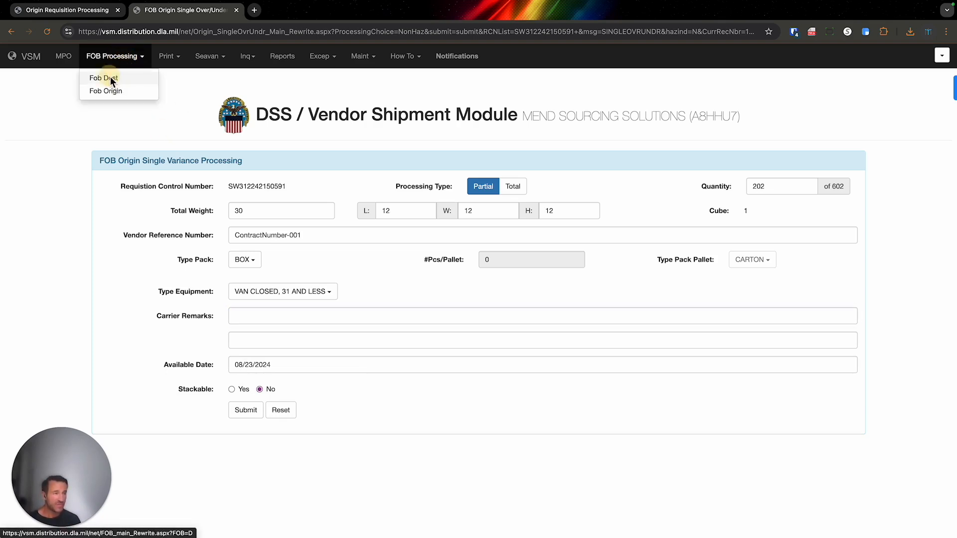
left_click(111, 77)
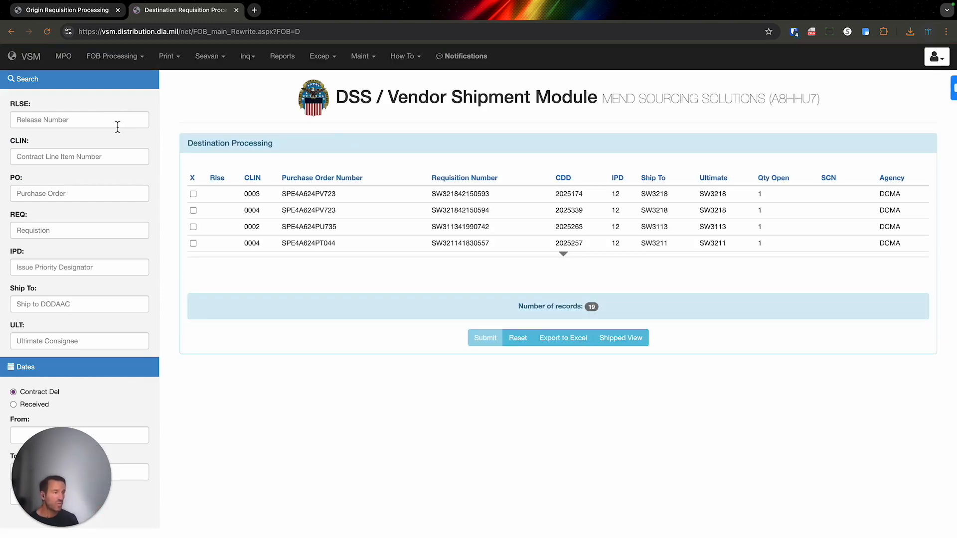
Open the list of shipping documents for reprinting, select the first listed shipment and look through the other shipments
left_click(170, 56)
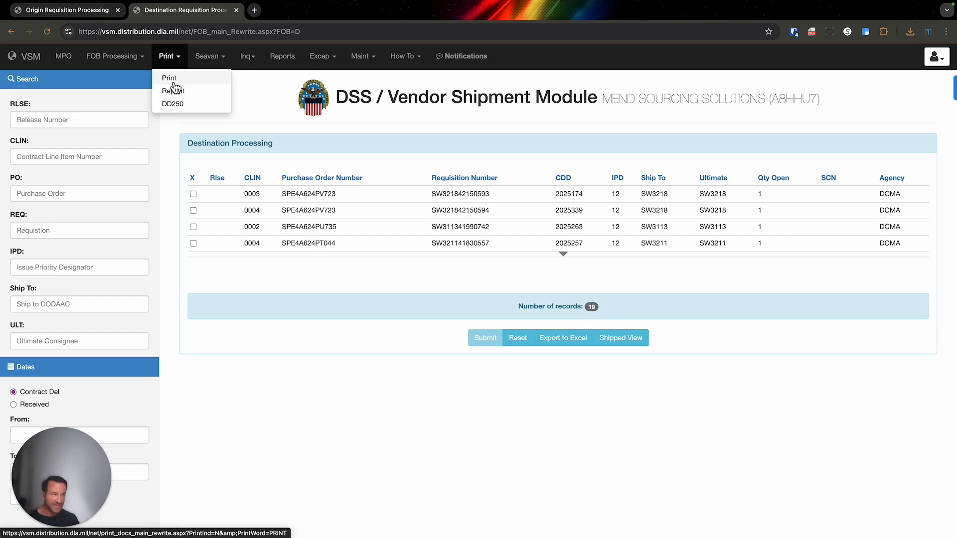
left_click(172, 91)
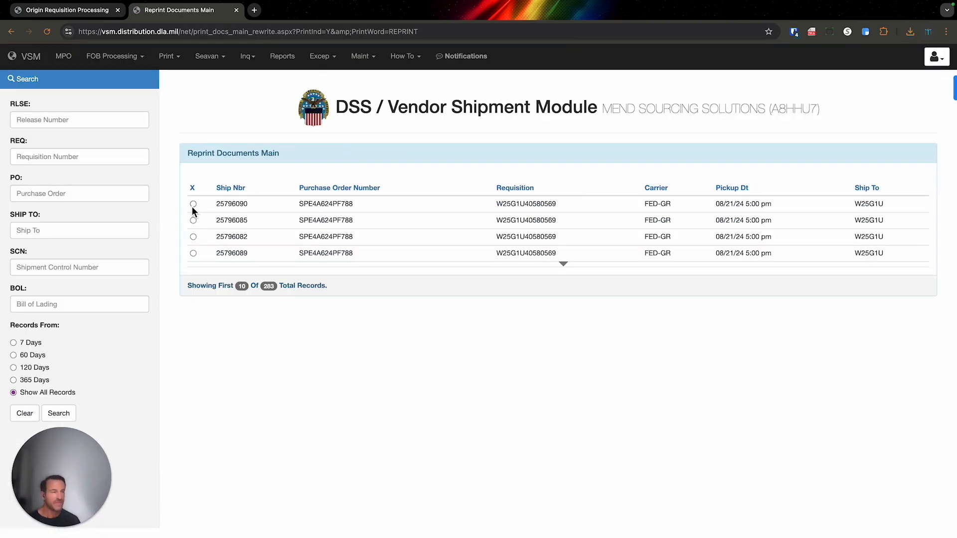
left_click(193, 204)
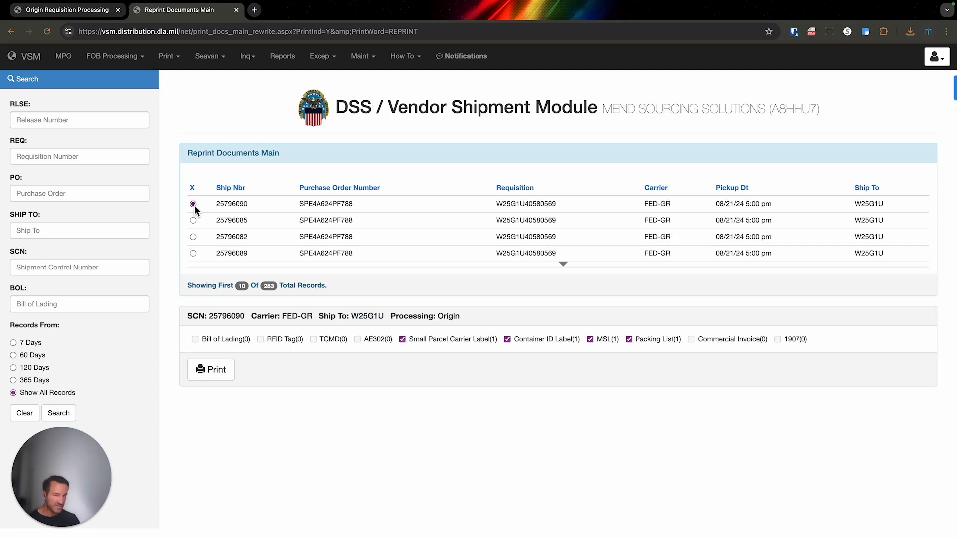
scroll(214, 214, "down", 3)
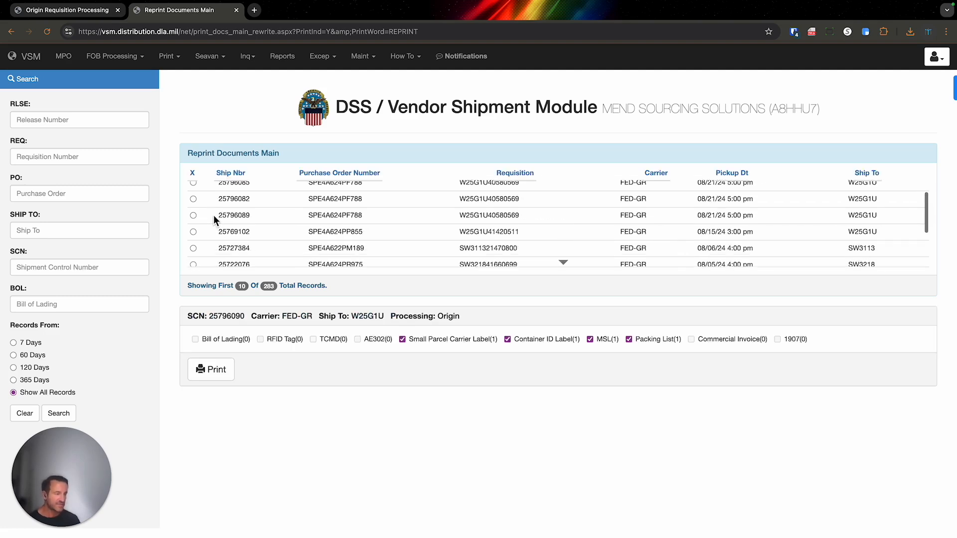
scroll(213, 214, "up", 3)
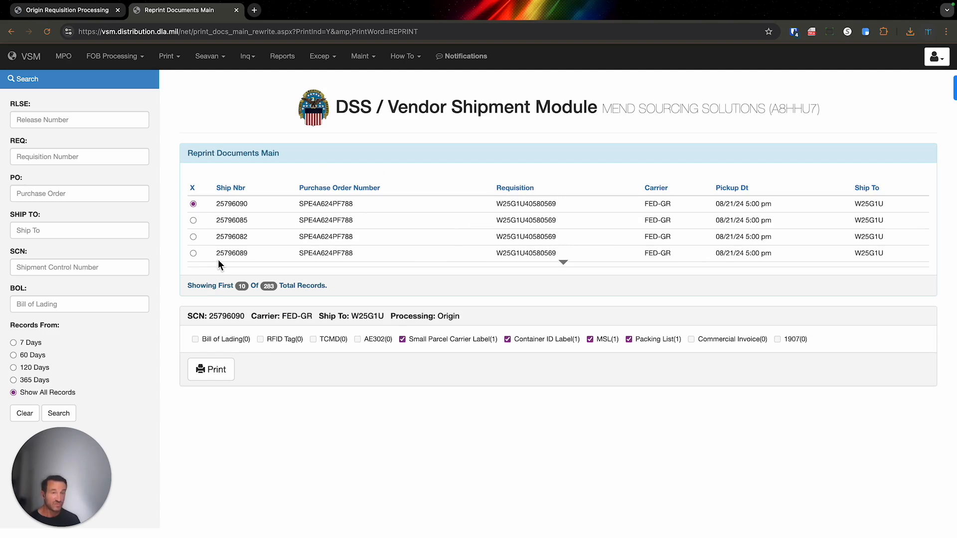